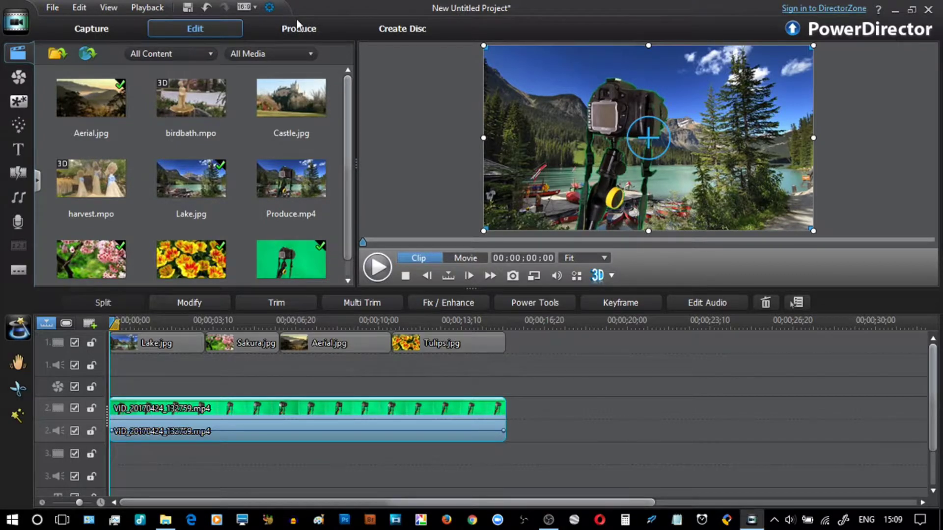
Open and close the preferences unchanged, then select the Lake.jpg photo on track 1.
left_click(271, 8)
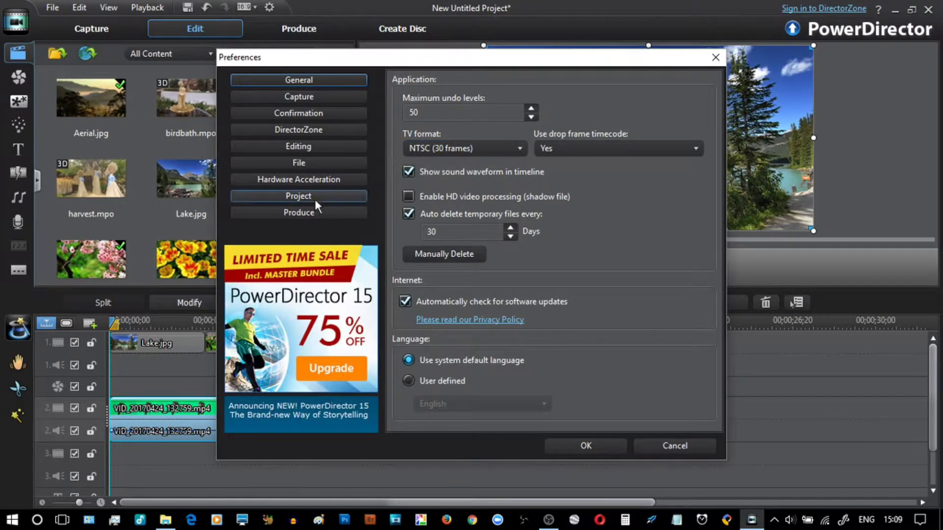
left_click(716, 59)
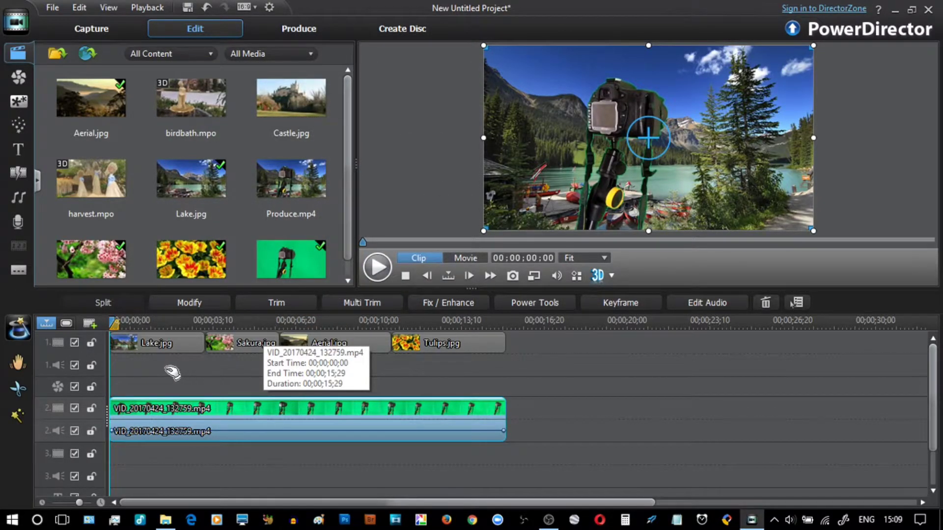
left_click(153, 346)
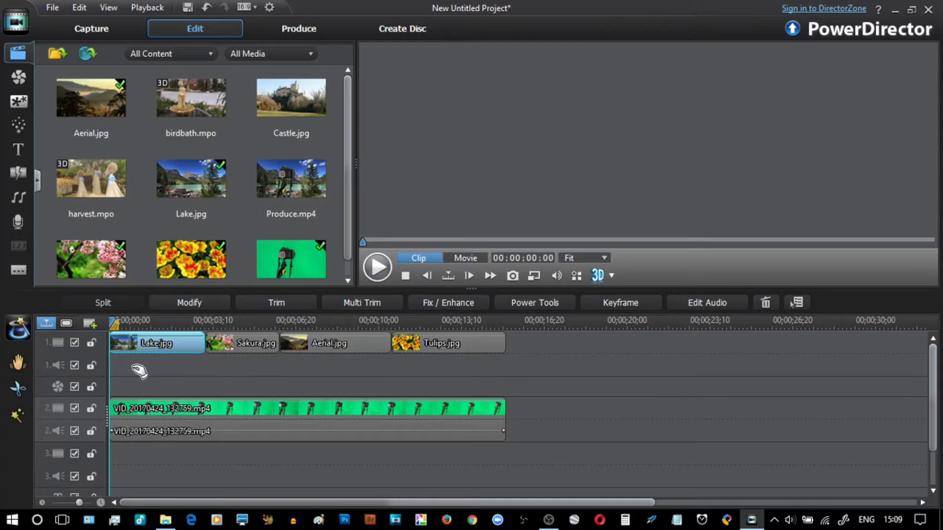
Play the Lake.jpg clip preview, then deselect it to preview the whole movie.
left_click(232, 411)
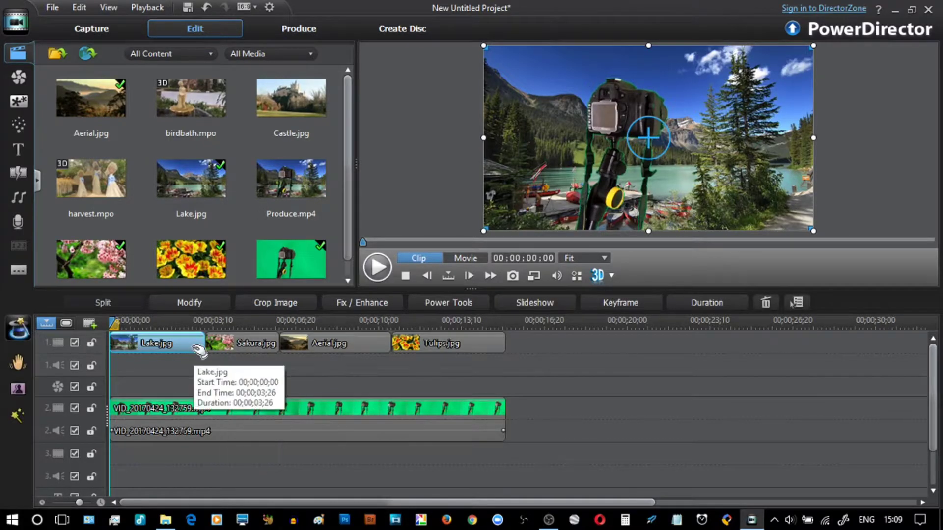
left_click(377, 269)
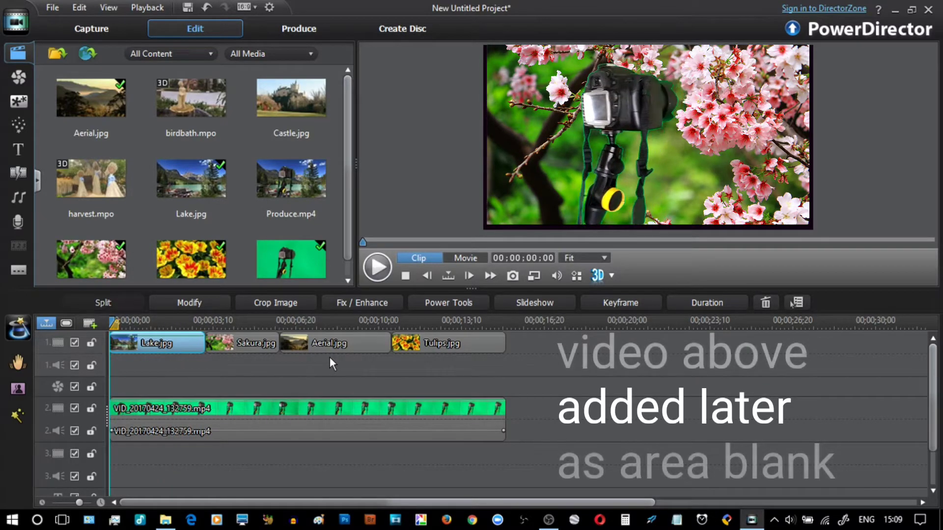
left_click(219, 378)
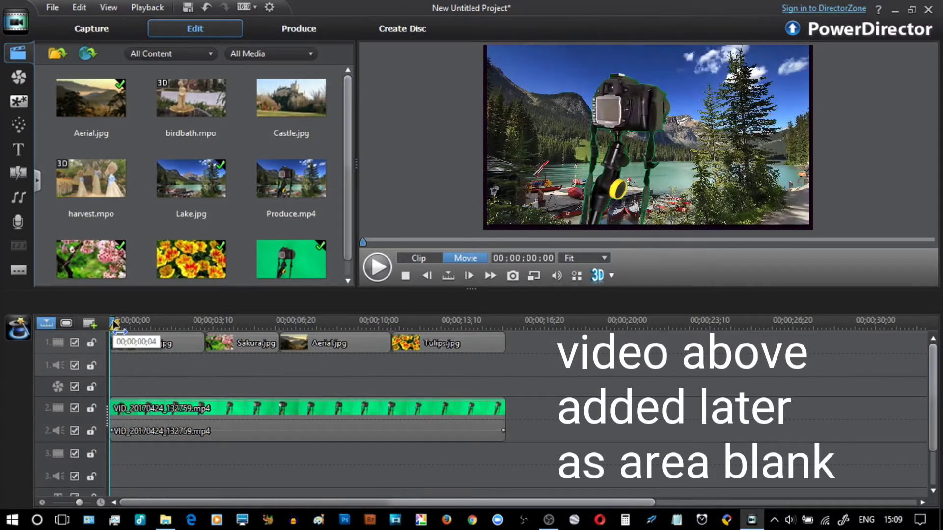
Scrub the playhead through the Sakura, Aerial and Tulips photos, then select the green-screen camera clip.
left_click_drag(113, 323, 229, 323)
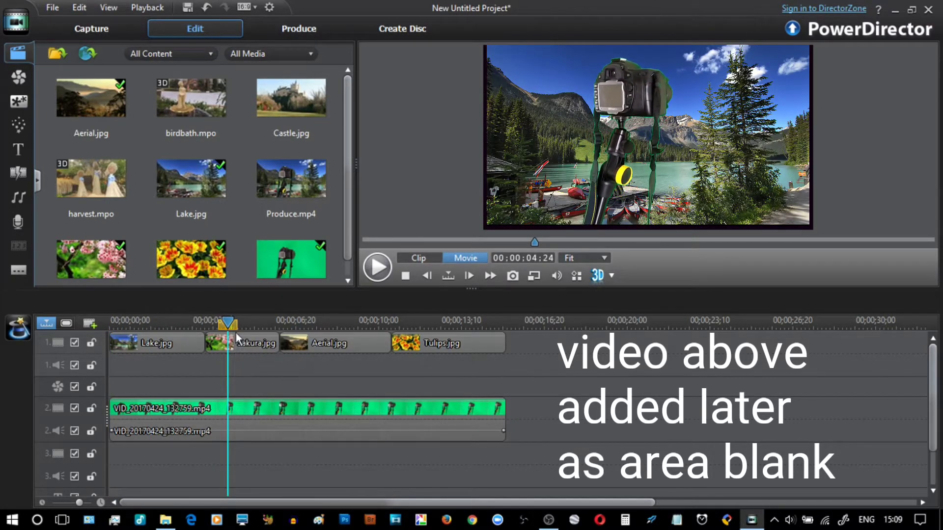
left_click(238, 347)
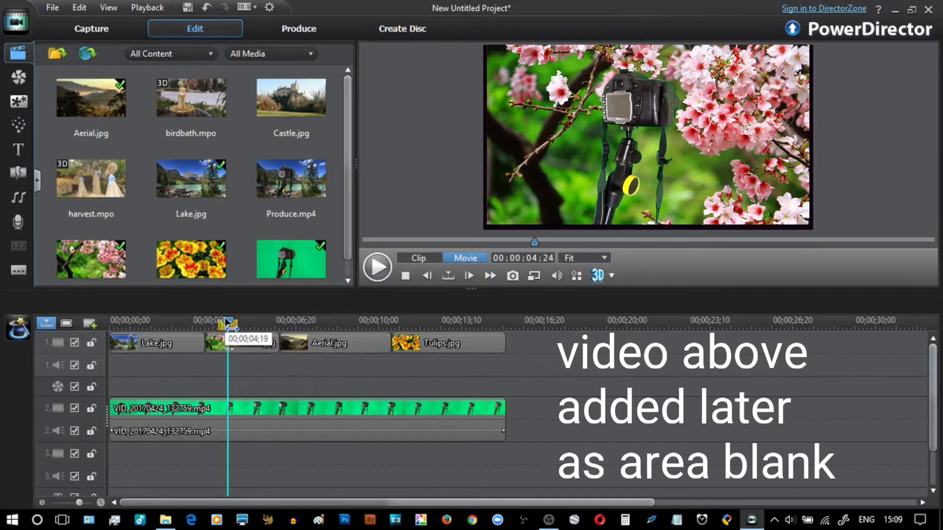
left_click_drag(232, 323, 320, 322)
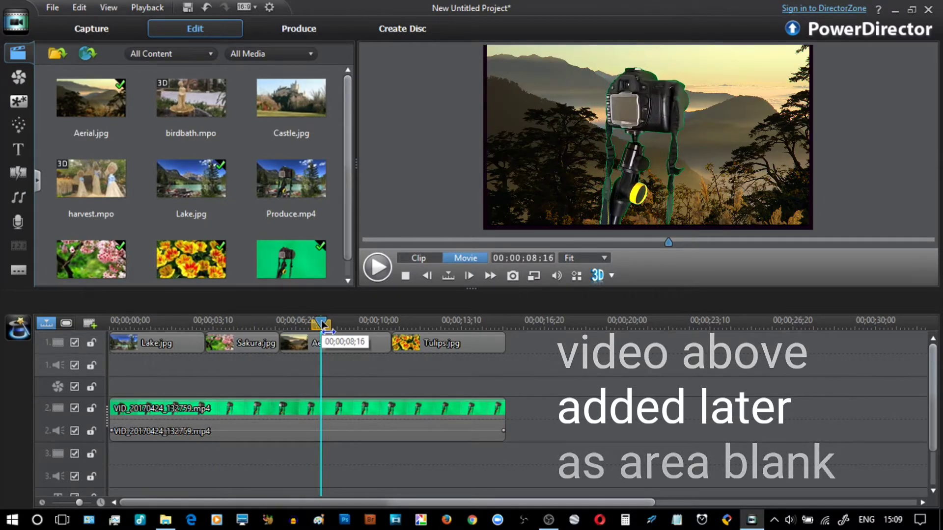
left_click_drag(320, 322, 426, 322)
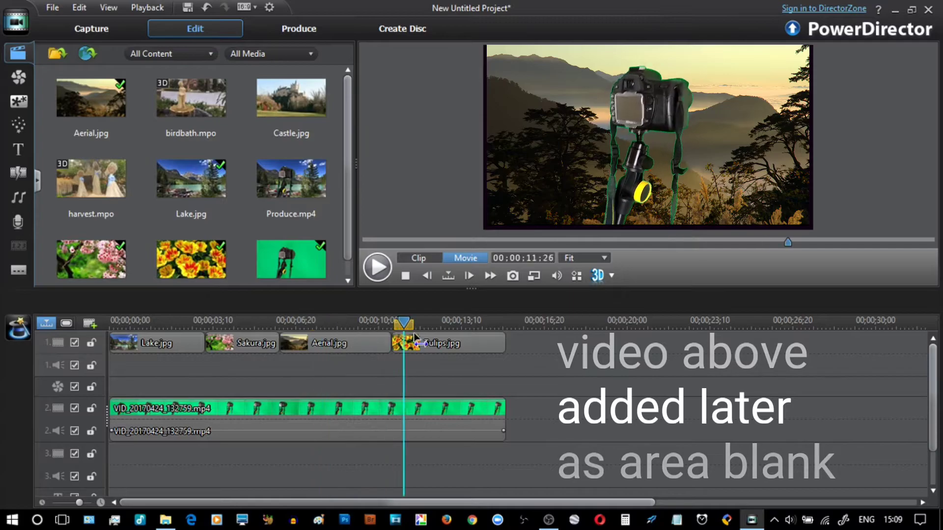
left_click(442, 343)
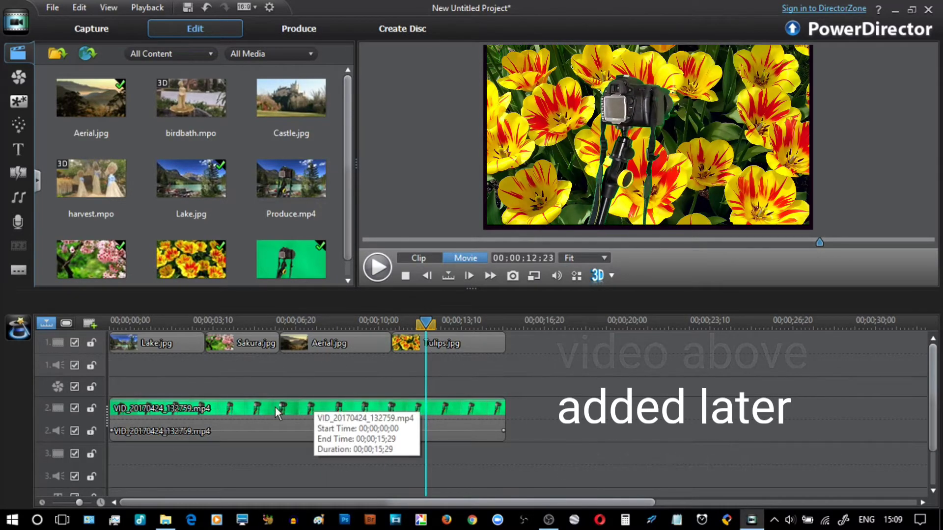
mouse_move(275, 410)
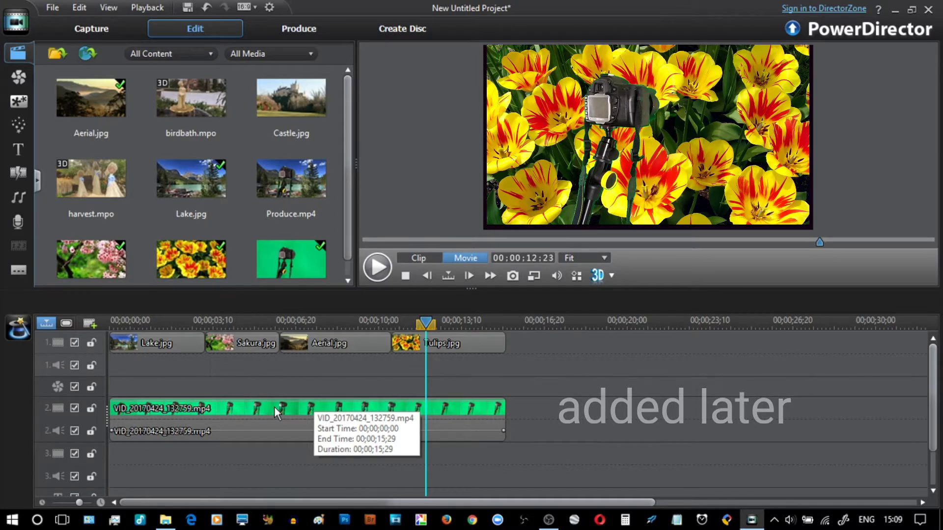
left_click(275, 408)
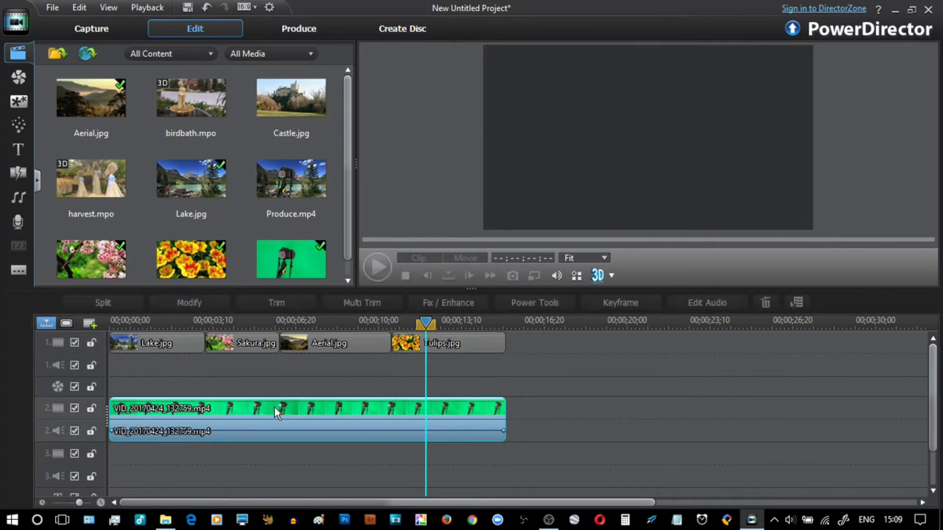
double_click(280, 410)
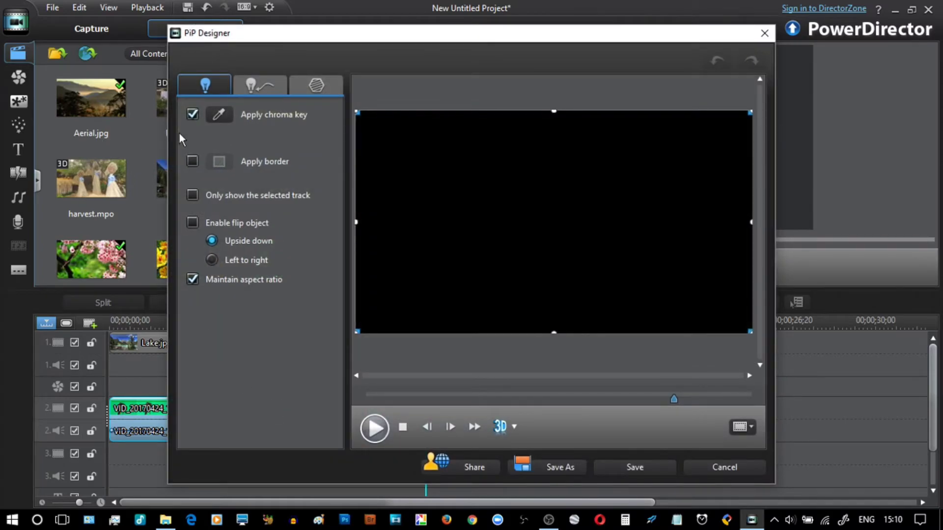
left_click(192, 114)
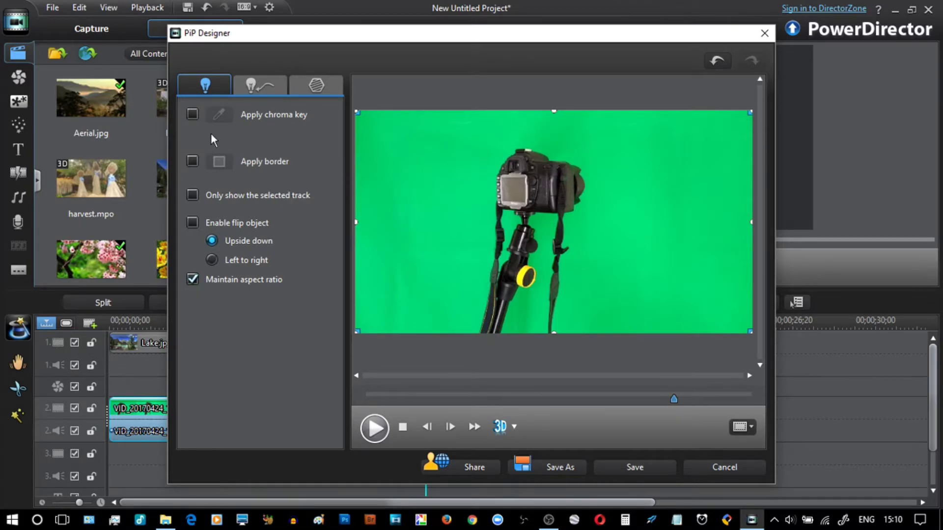
left_click(192, 114)
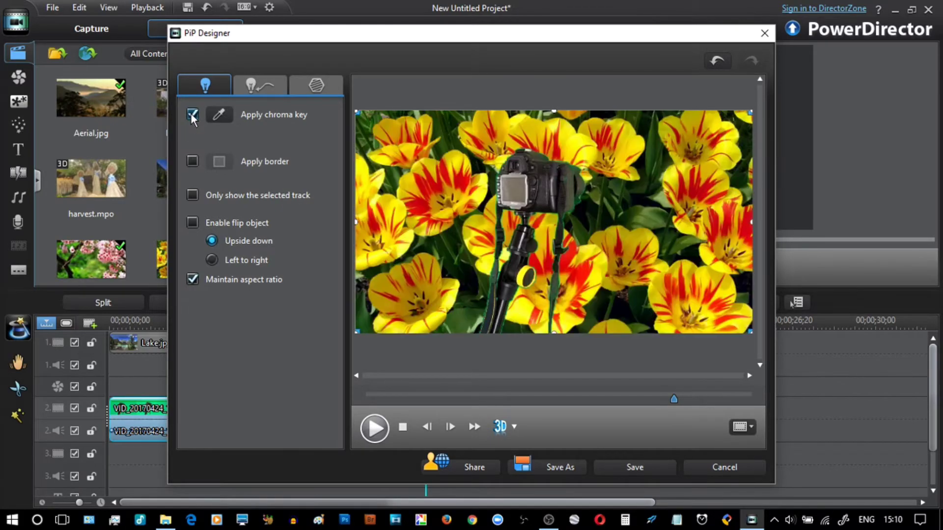
Cancel the PiP Designer without saving changes, returning to the timeline.
left_click(693, 465)
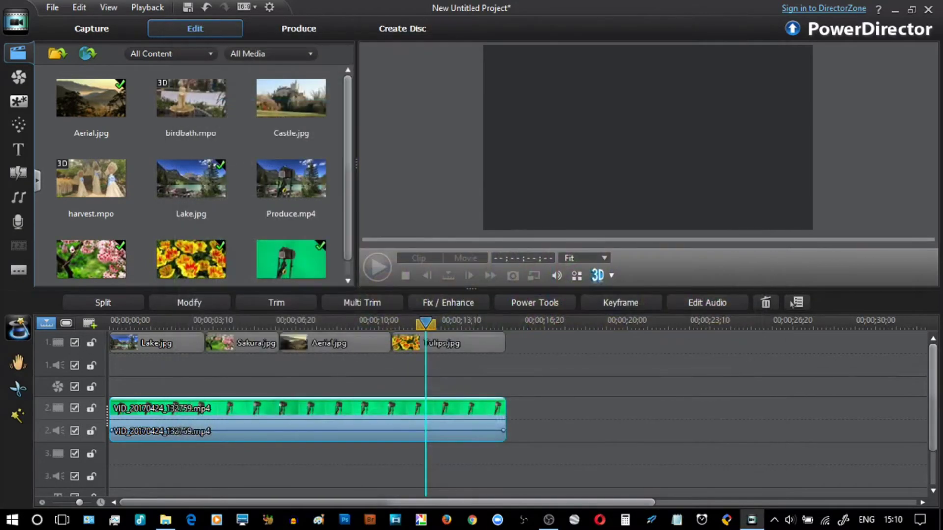